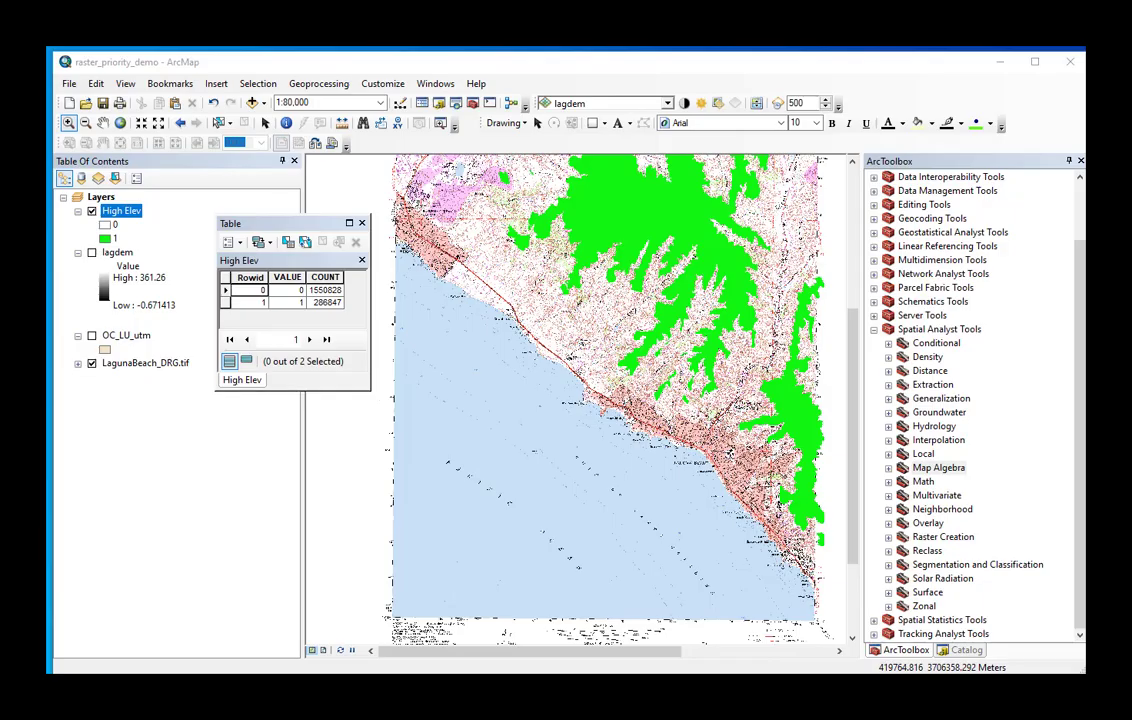
Expand the Map Algebra toolset in ArcToolbox.
double_click(937, 468)
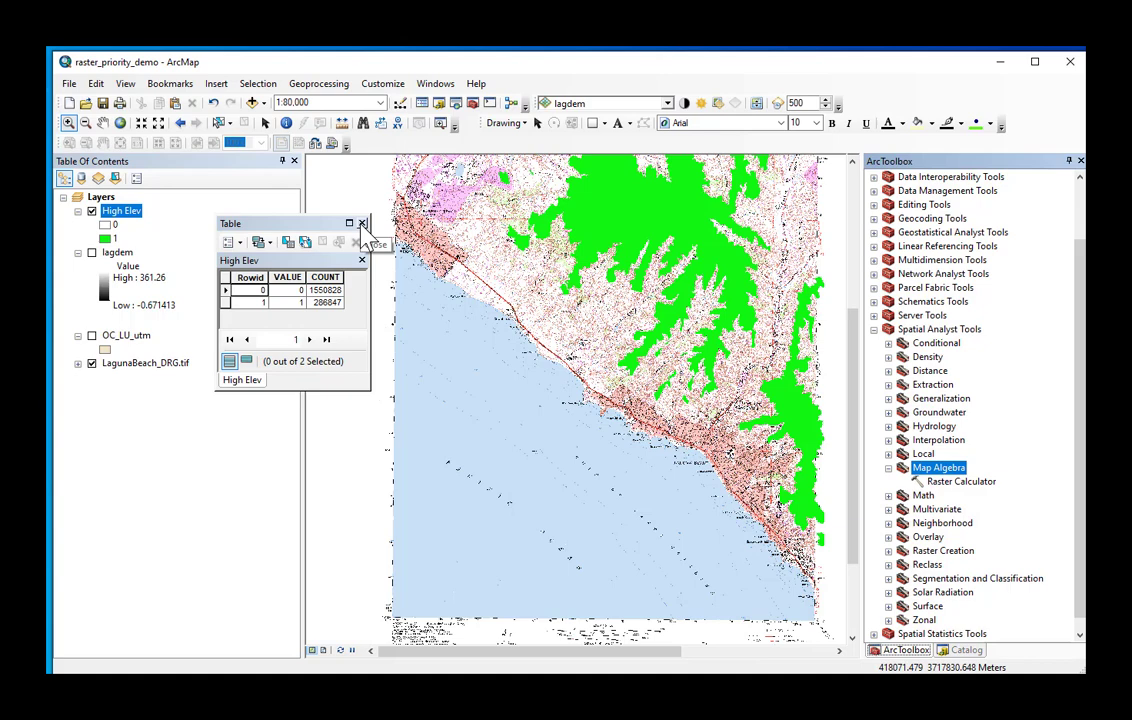
Close the High Elev attribute table, select lagdem, and collapse Map Algebra.
click(362, 223)
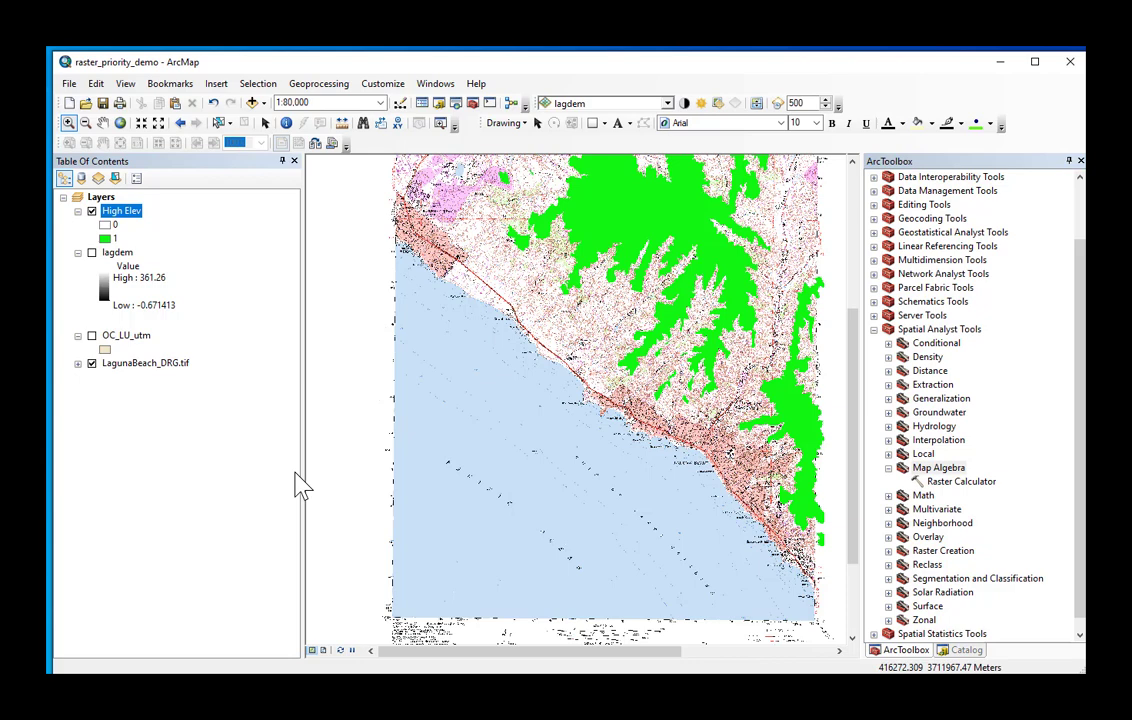
click(118, 253)
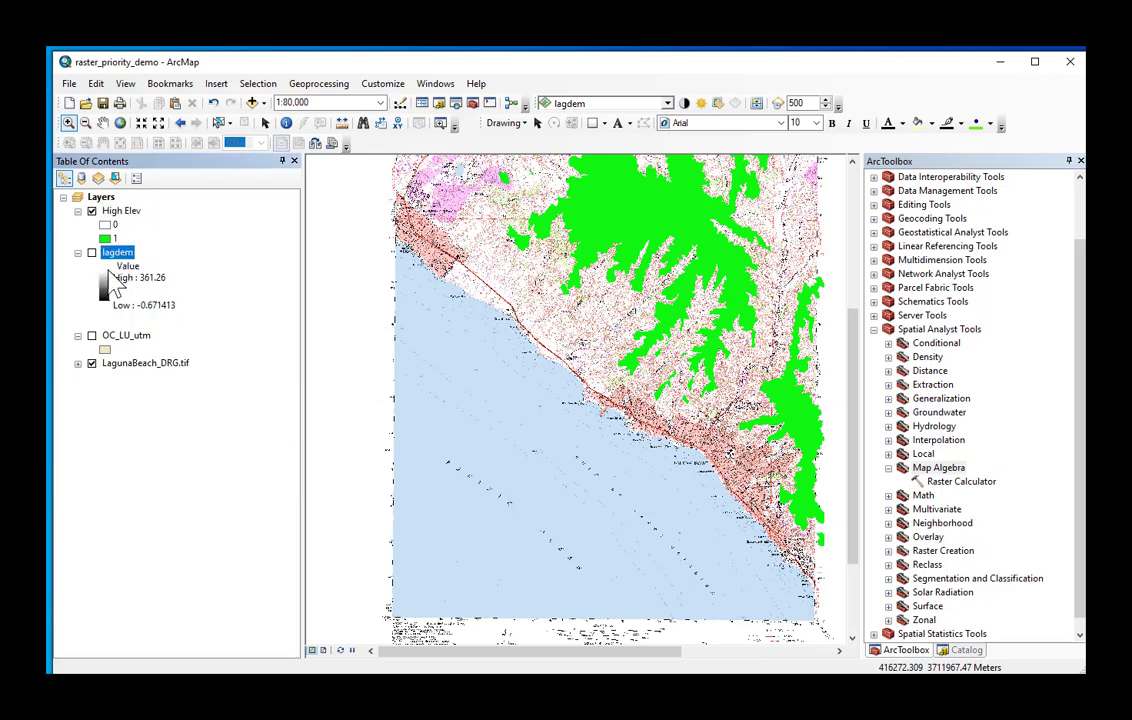
double_click(896, 469)
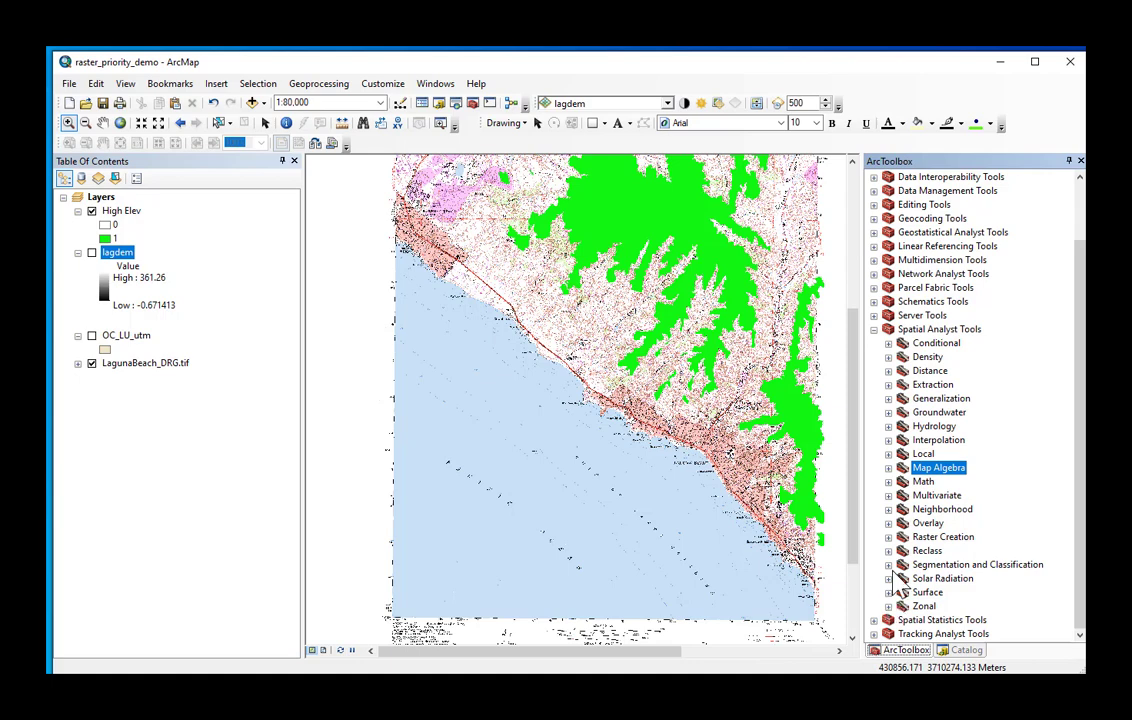
Expand Spatial Analyst Tools > Surface and select the Slope tool.
click(938, 330)
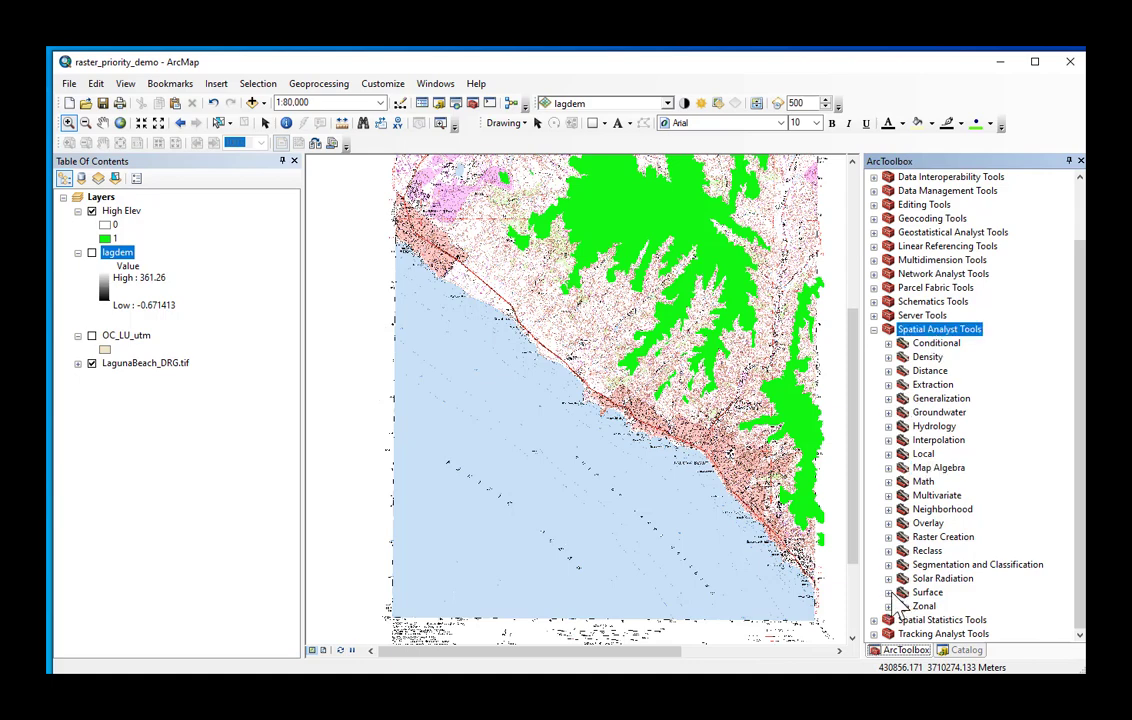
click(888, 592)
click(940, 594)
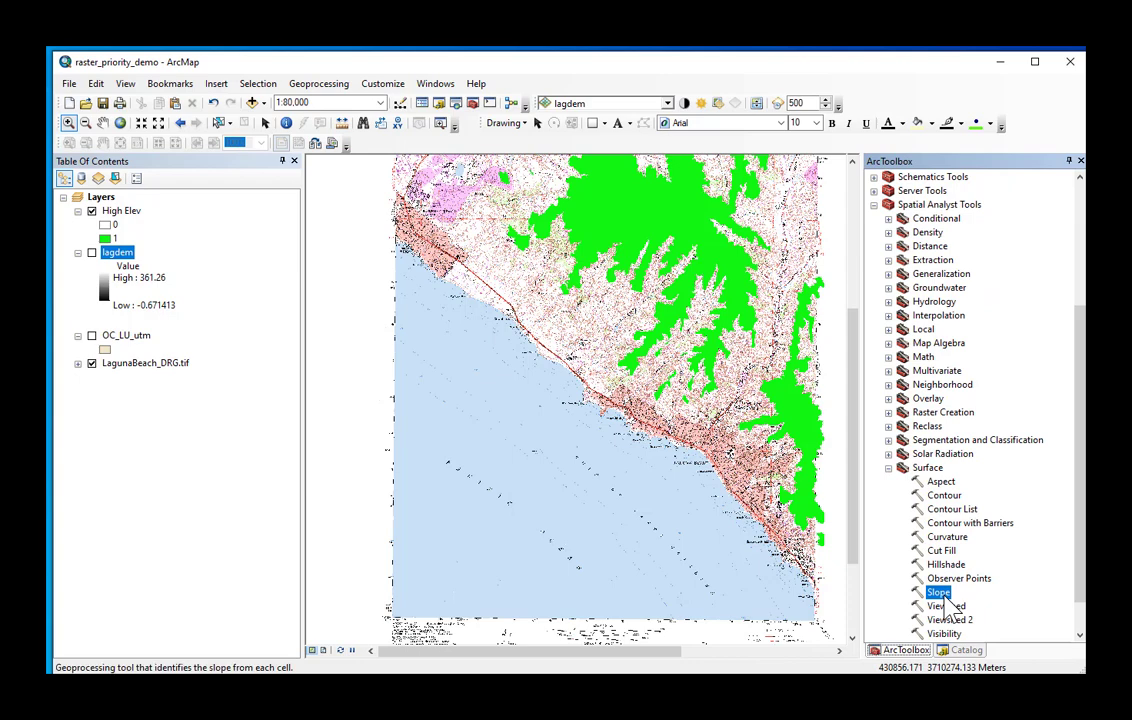
Open the Slope tool and check Spatial Analyst in Customize > Extensions.
double_click(941, 595)
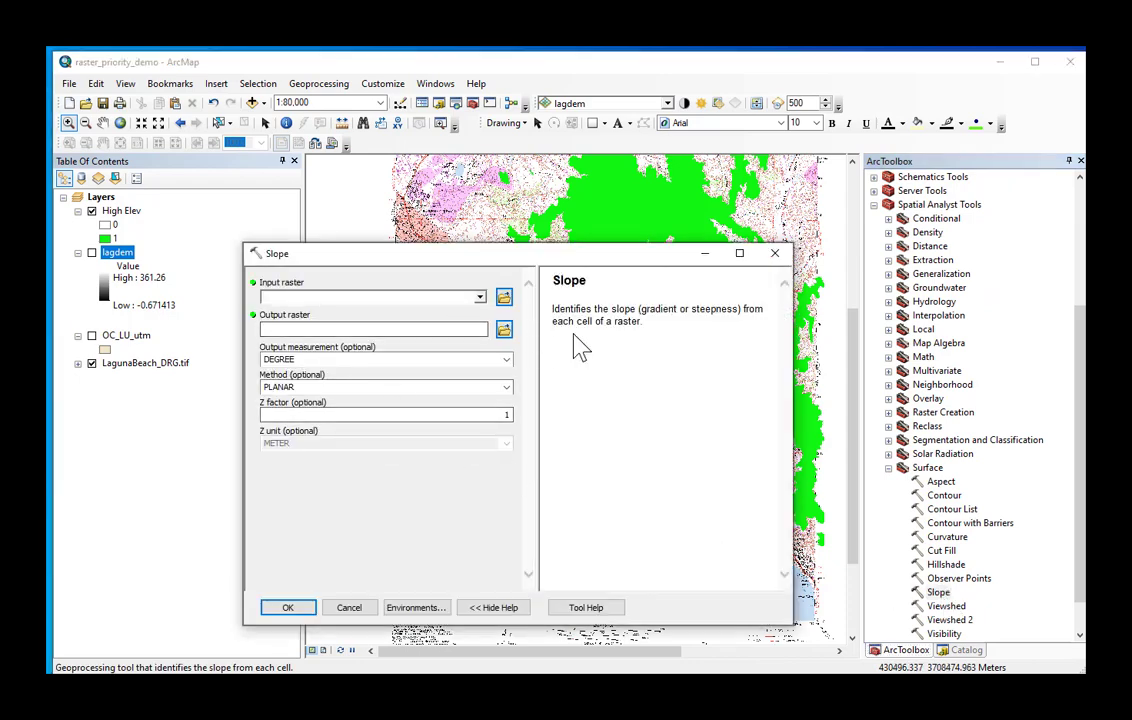
click(383, 83)
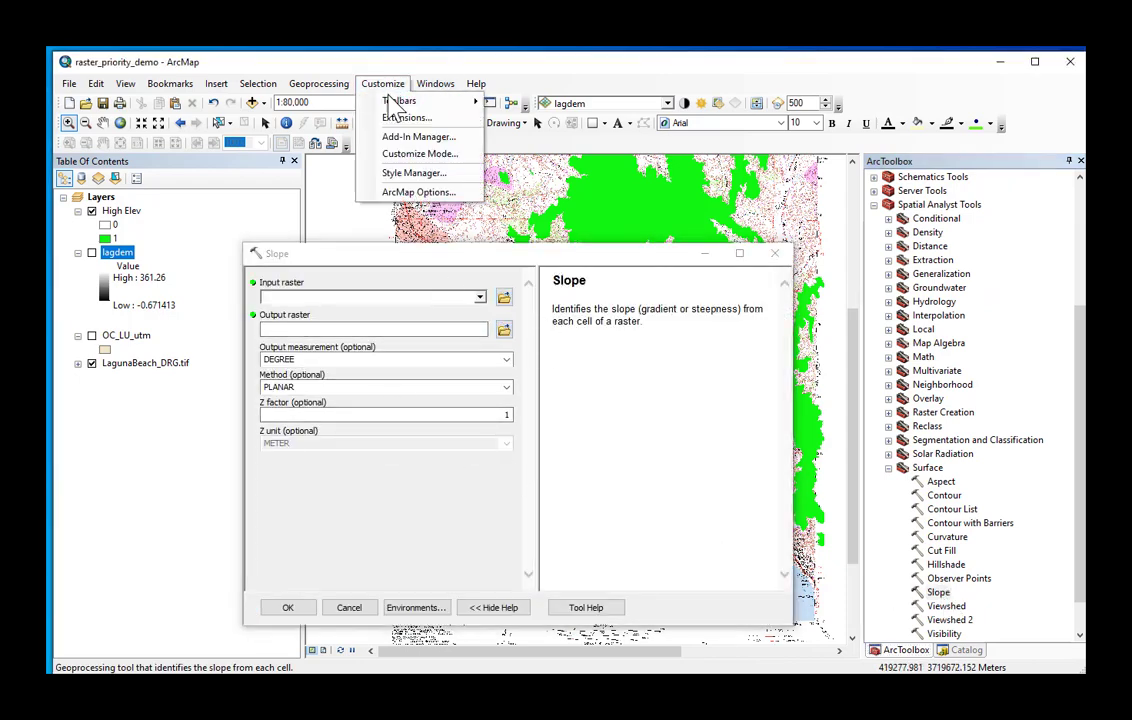
click(386, 119)
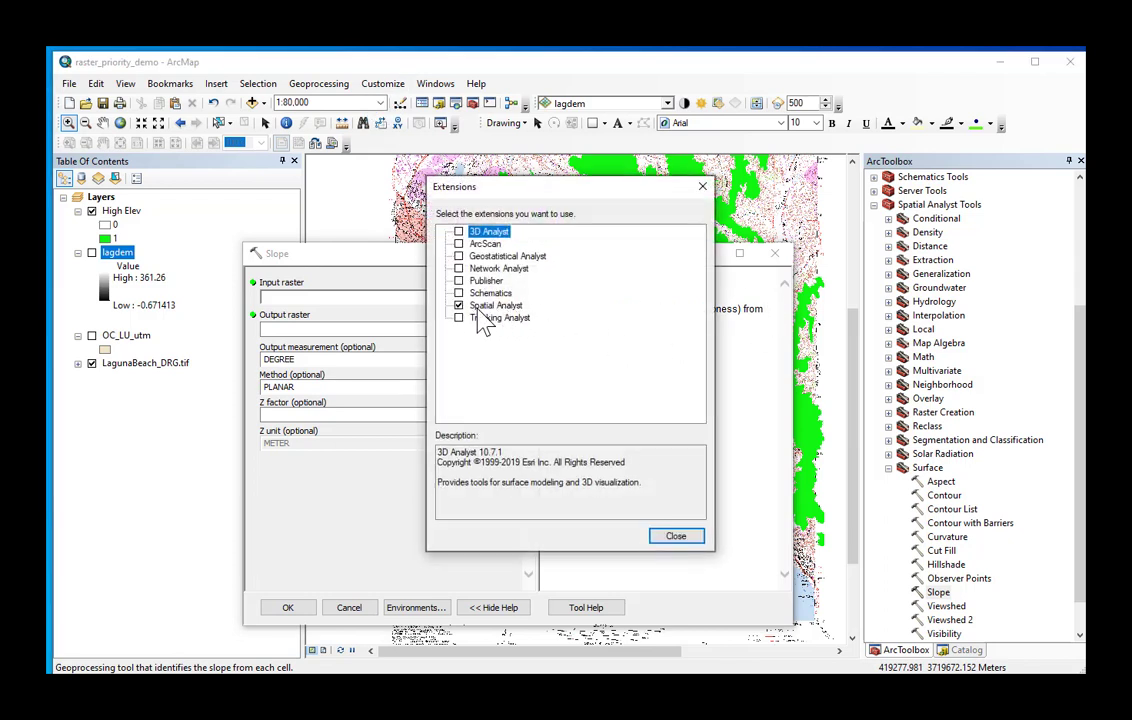
Set the Slope input raster to lagdem and output to RasterPriority\SlpPCT.
click(676, 538)
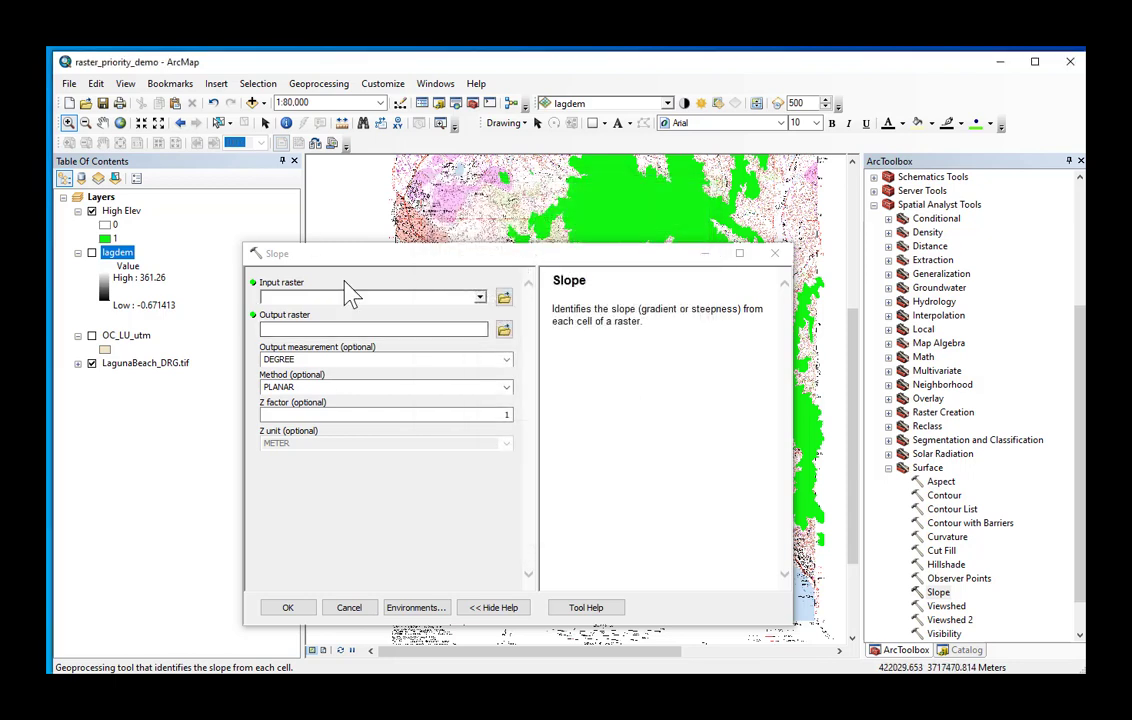
click(481, 299)
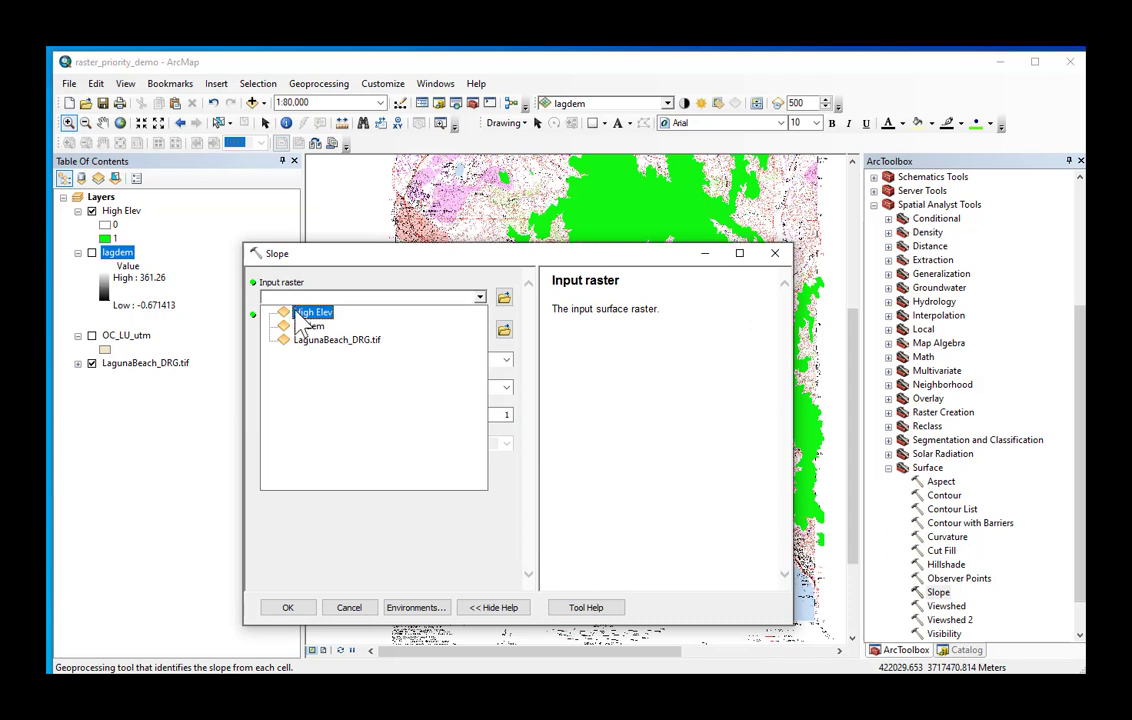
click(318, 329)
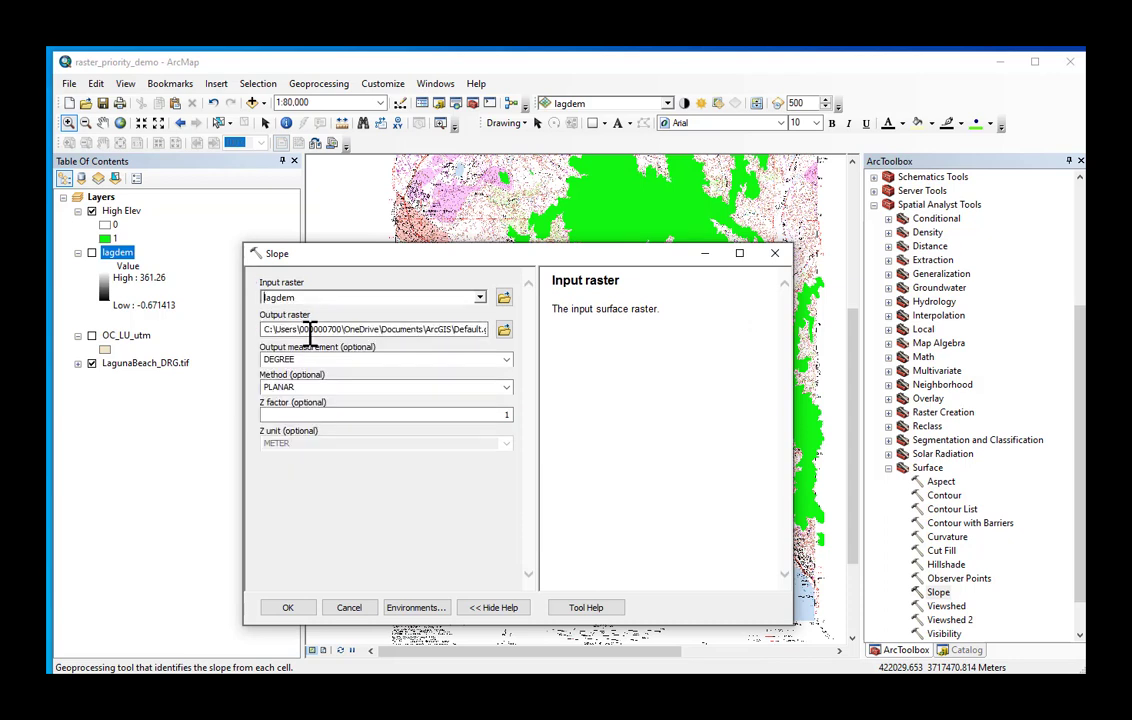
click(503, 331)
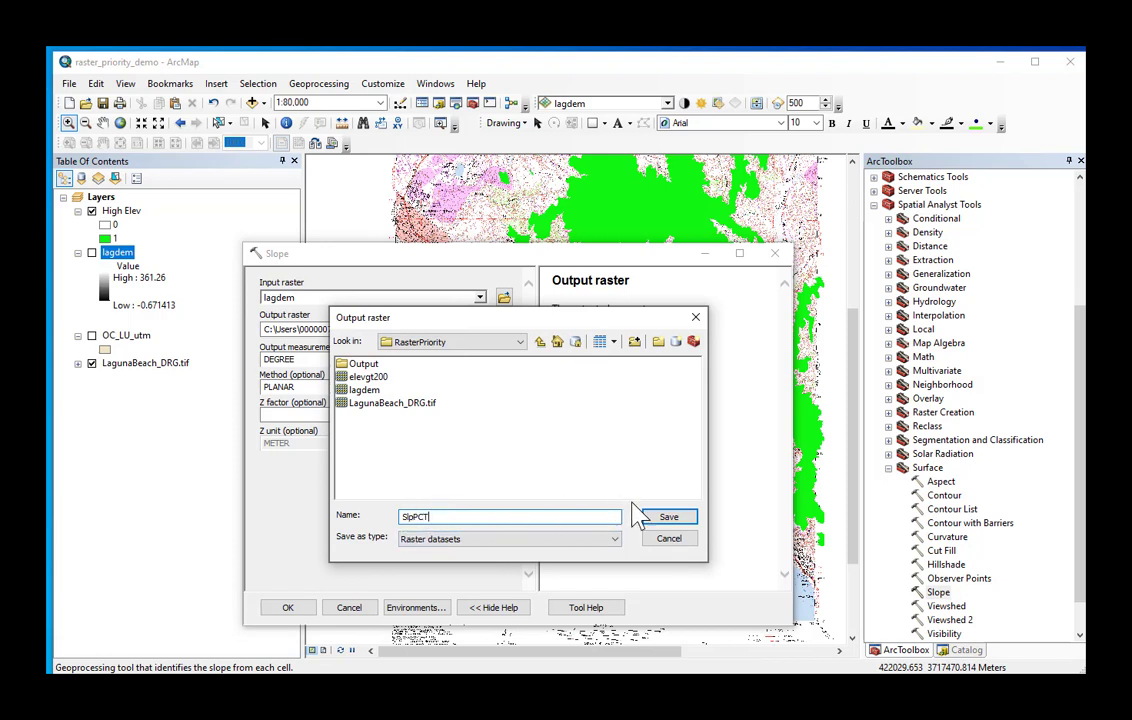
click(664, 521)
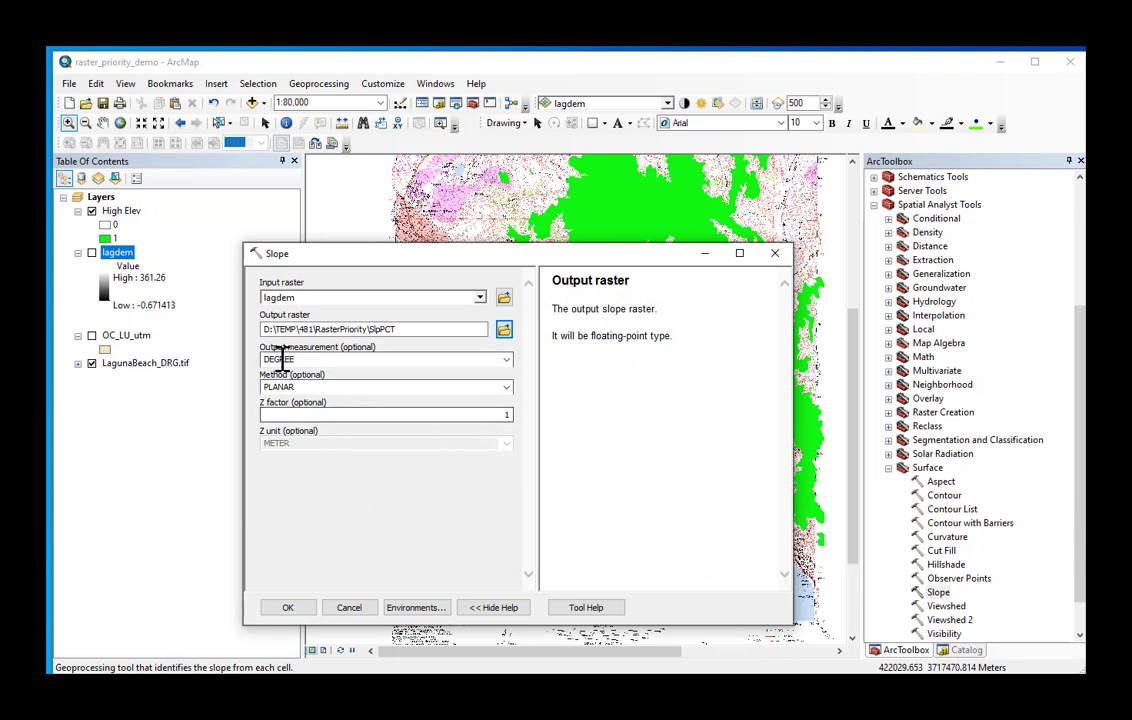
Set output measurement to PERCENT_RISE and run Slope.
click(374, 359)
click(414, 362)
click(507, 360)
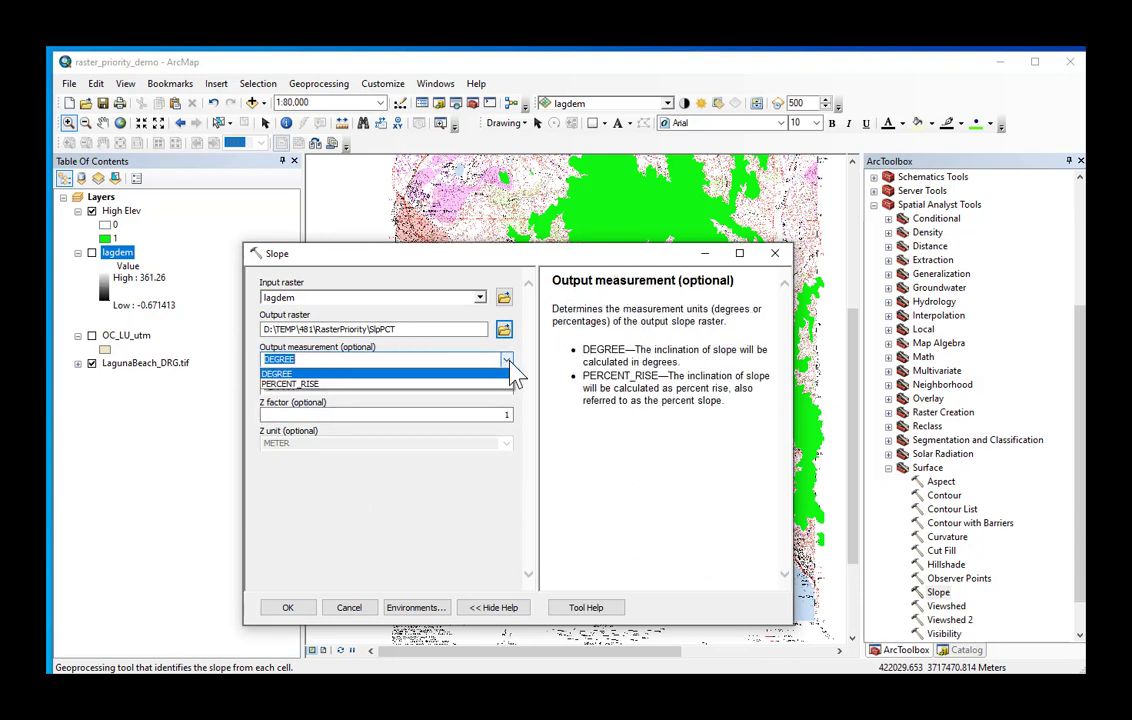
click(318, 384)
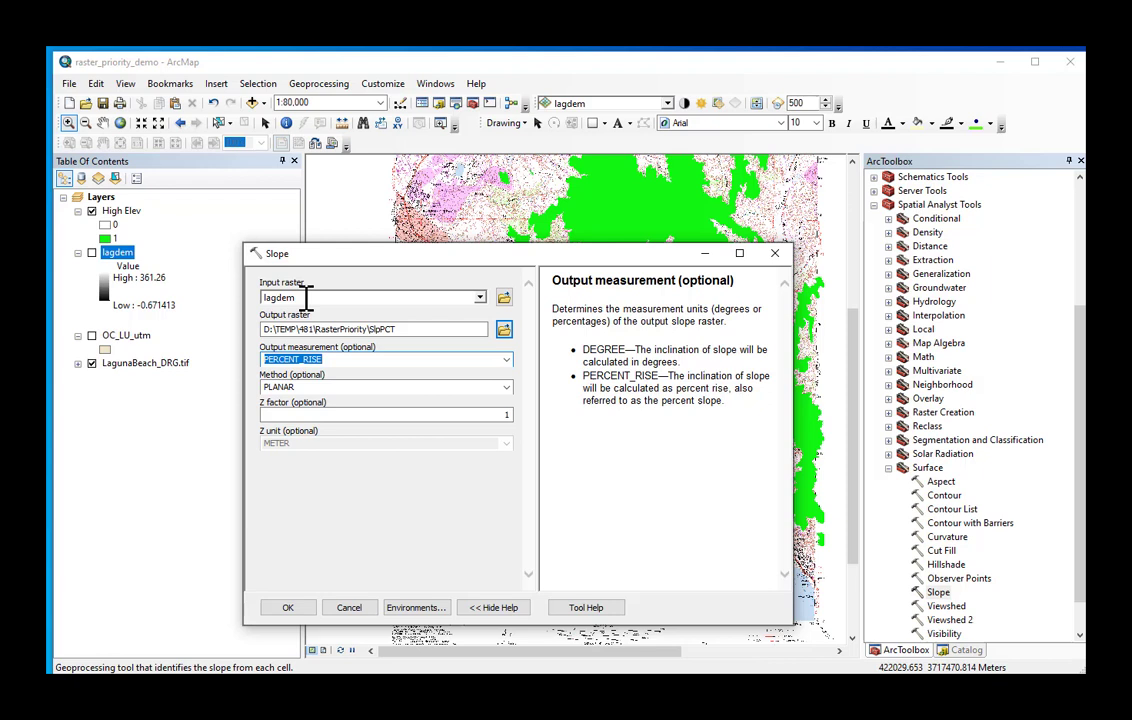
drag(370, 328, 405, 337)
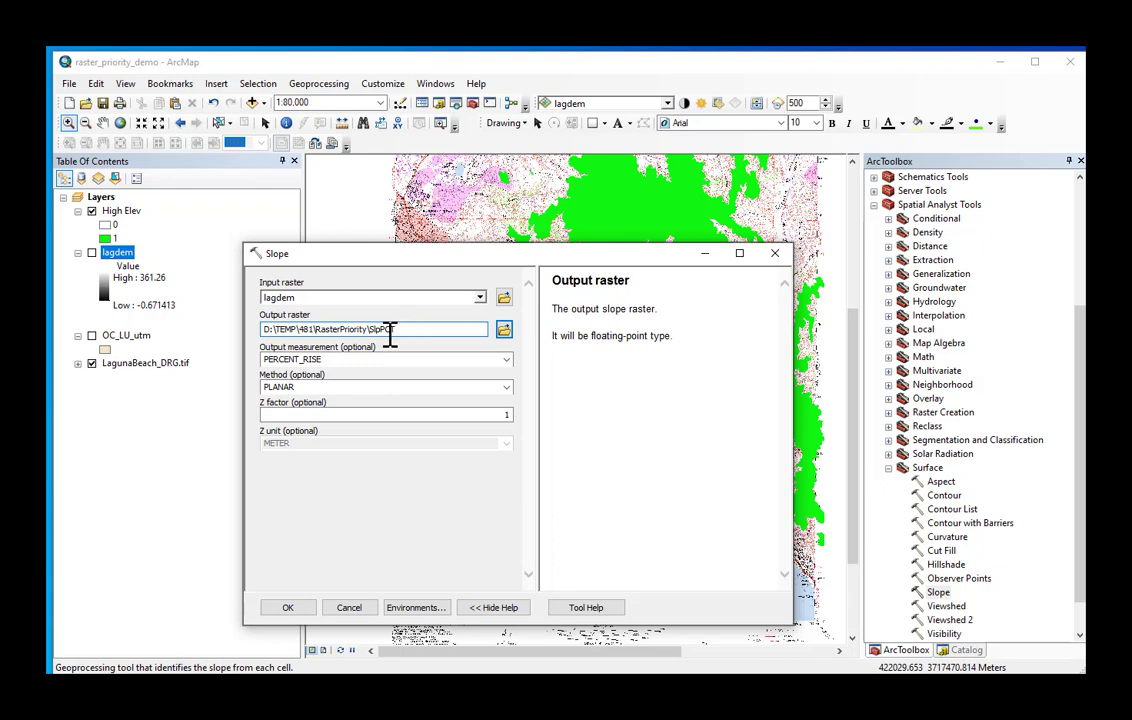
click(406, 331)
click(342, 360)
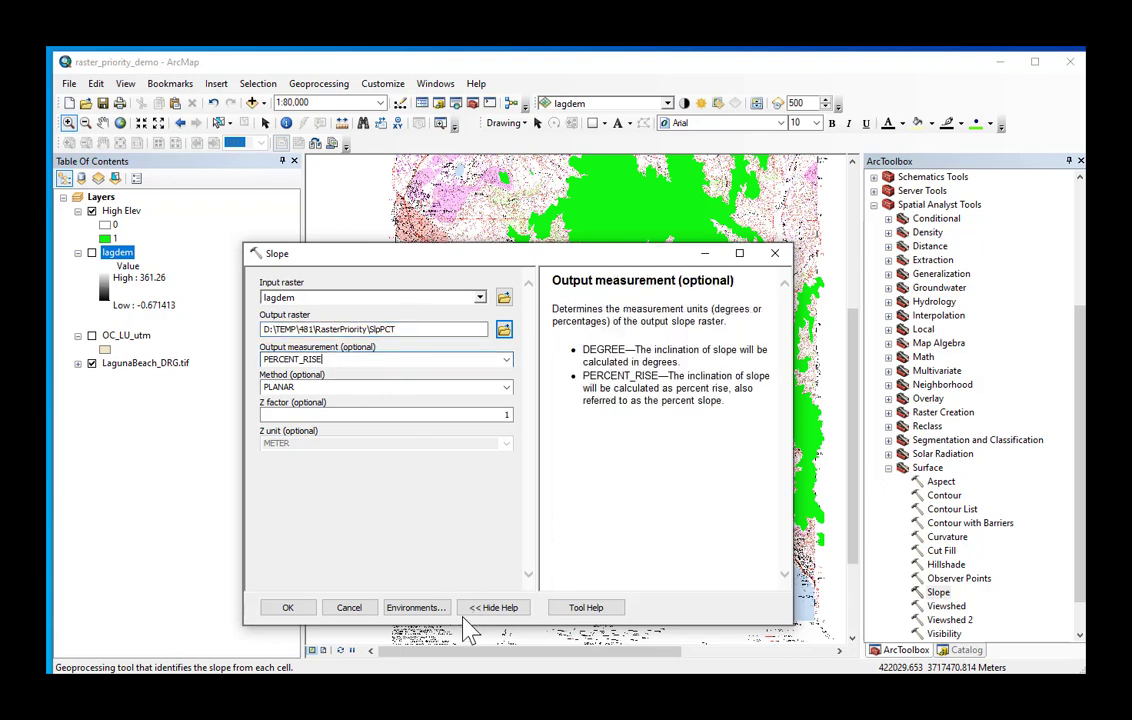
click(288, 607)
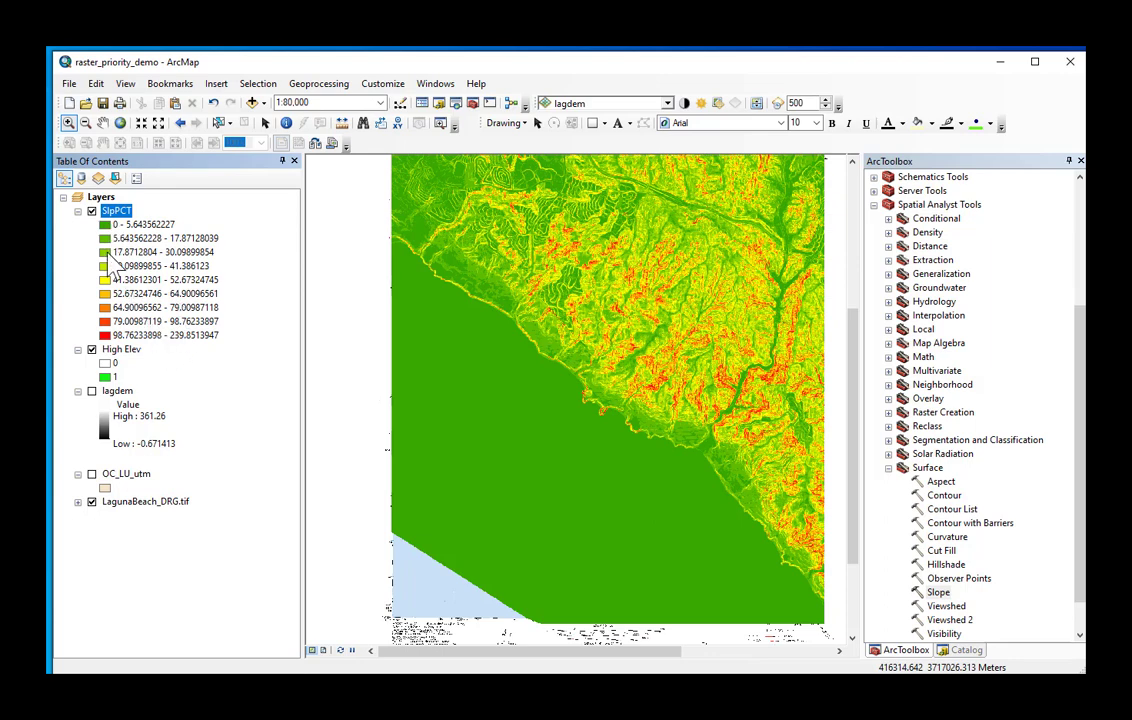
Collapse the SlpPCT legend and the Surface toolset.
click(78, 211)
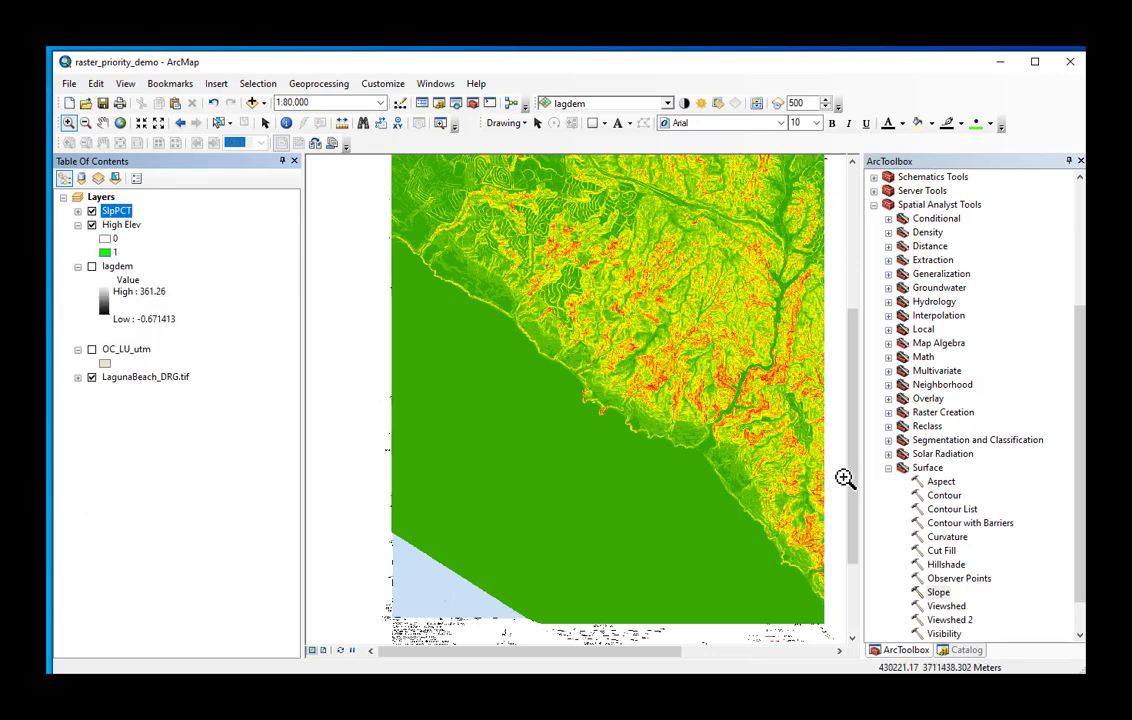
click(888, 468)
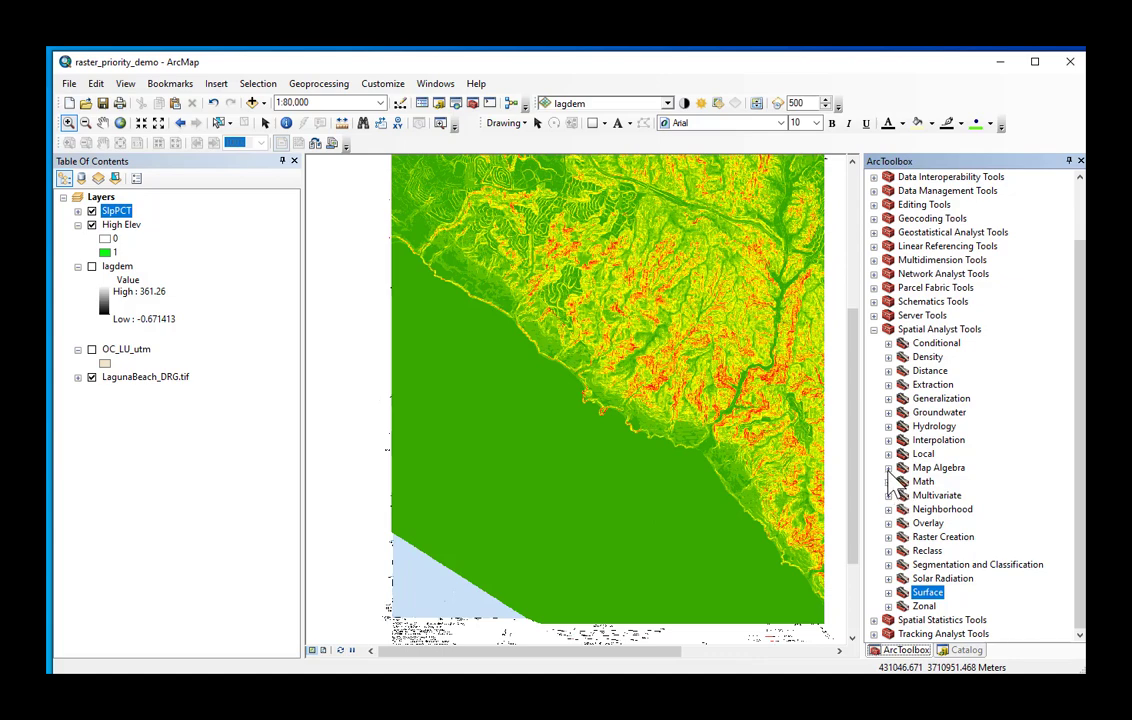
In Raster Calculator, enter "SlpPCT" >= 30 and save output as RasterPriority\SLPGT30.
click(888, 468)
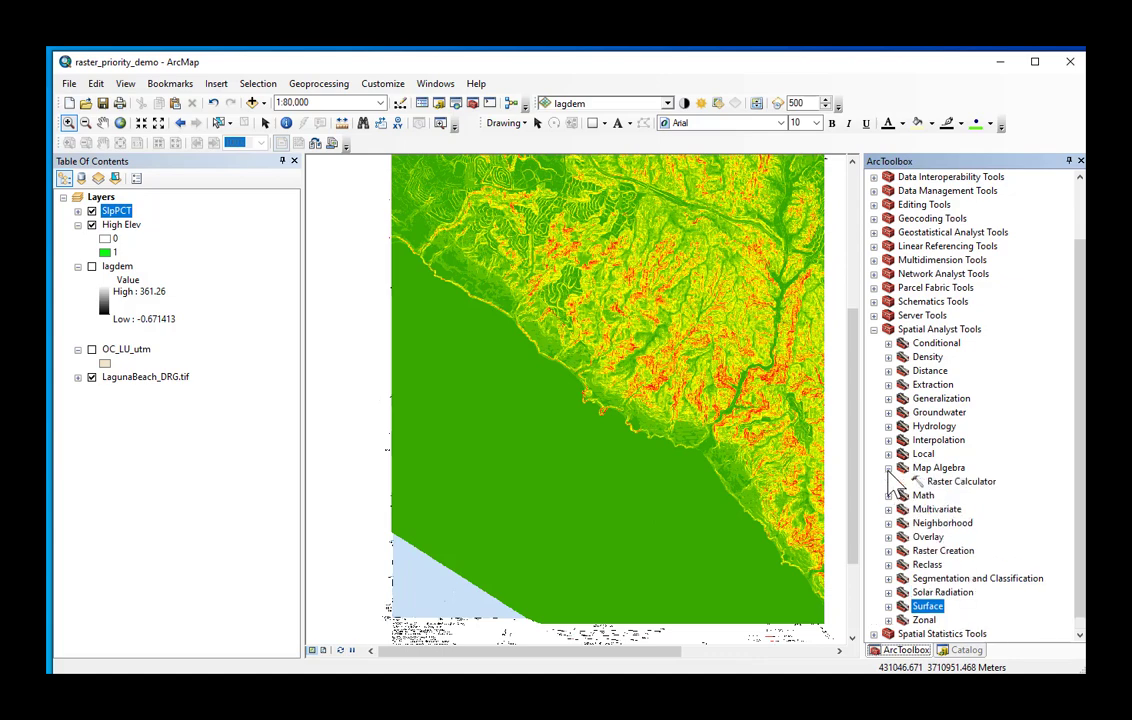
double_click(960, 482)
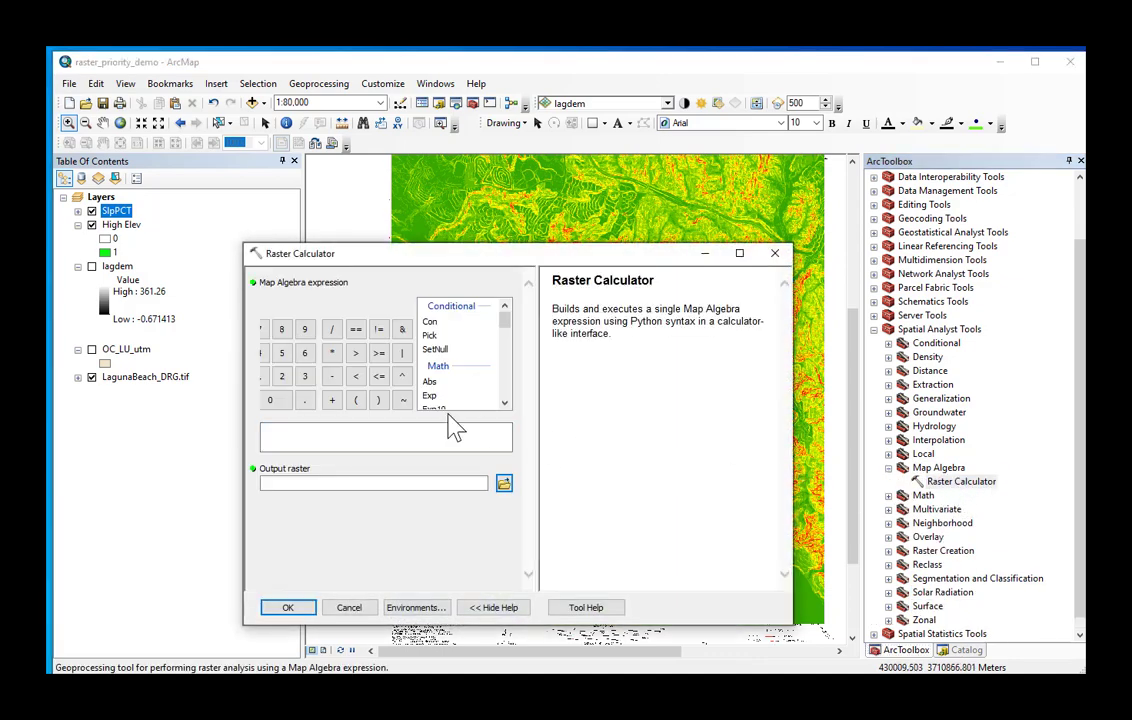
drag(243, 521, 105, 530)
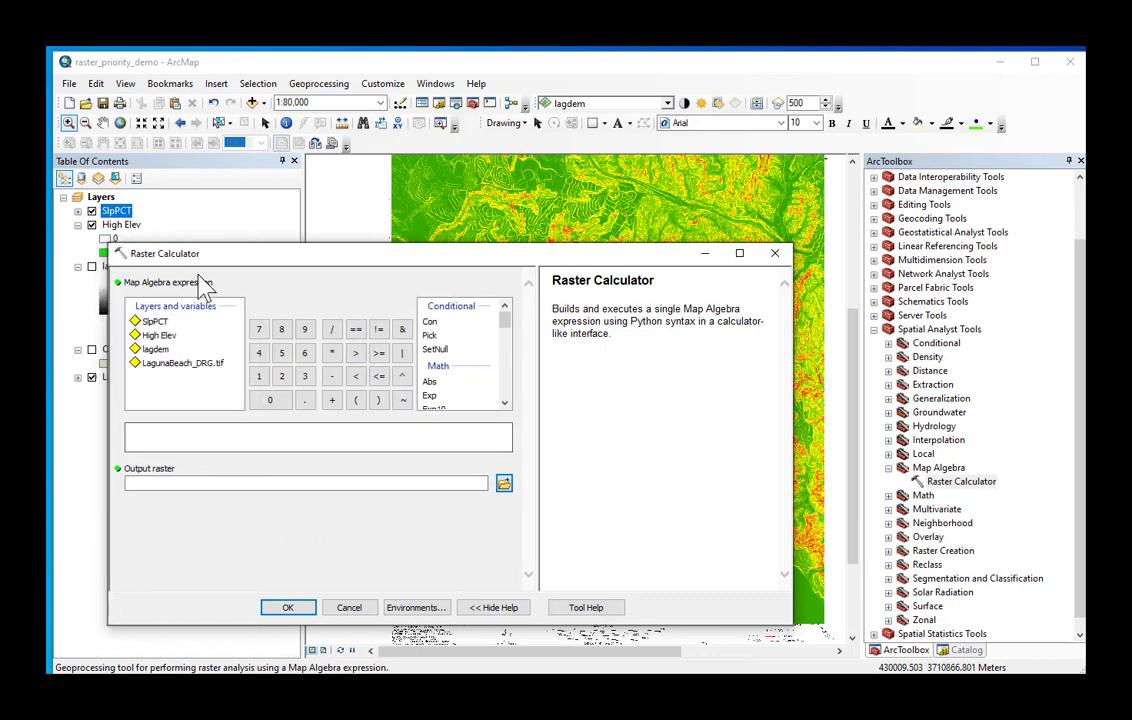
double_click(155, 321)
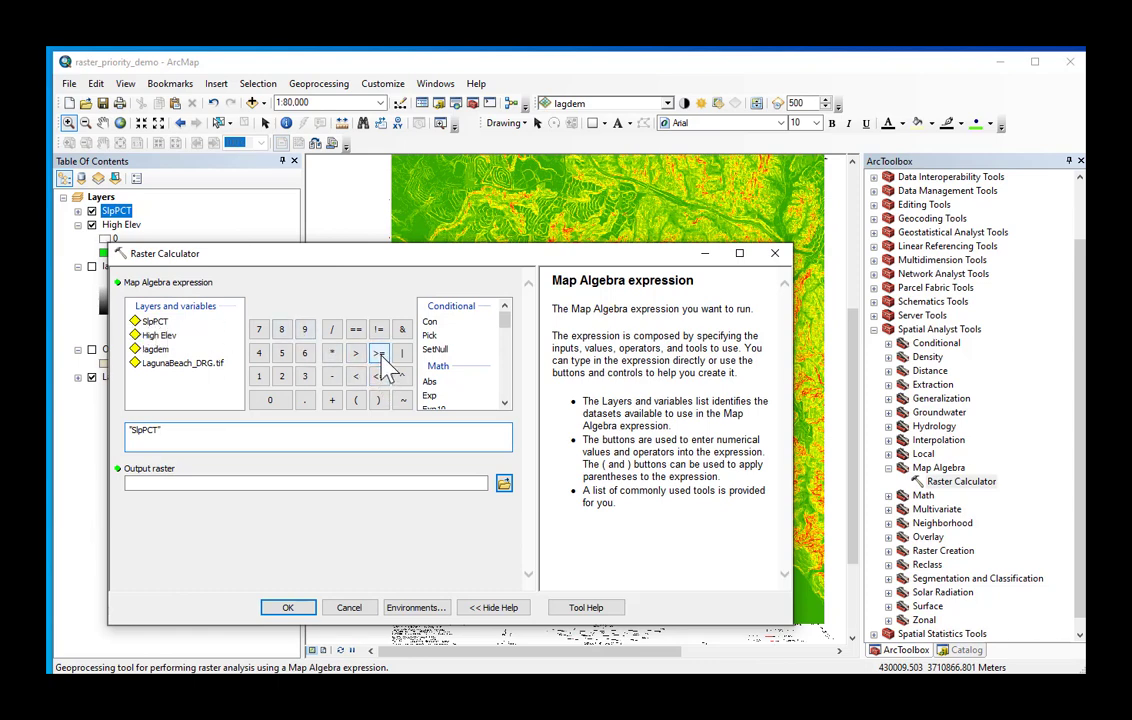
click(305, 377)
click(270, 400)
click(503, 484)
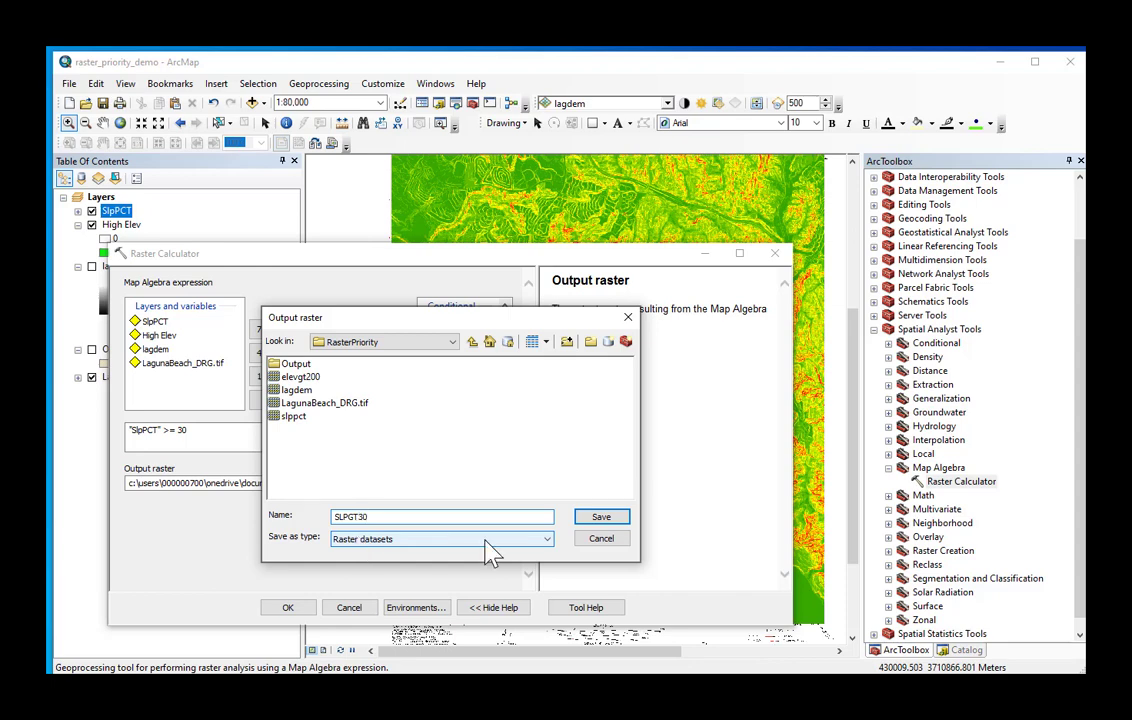
click(601, 517)
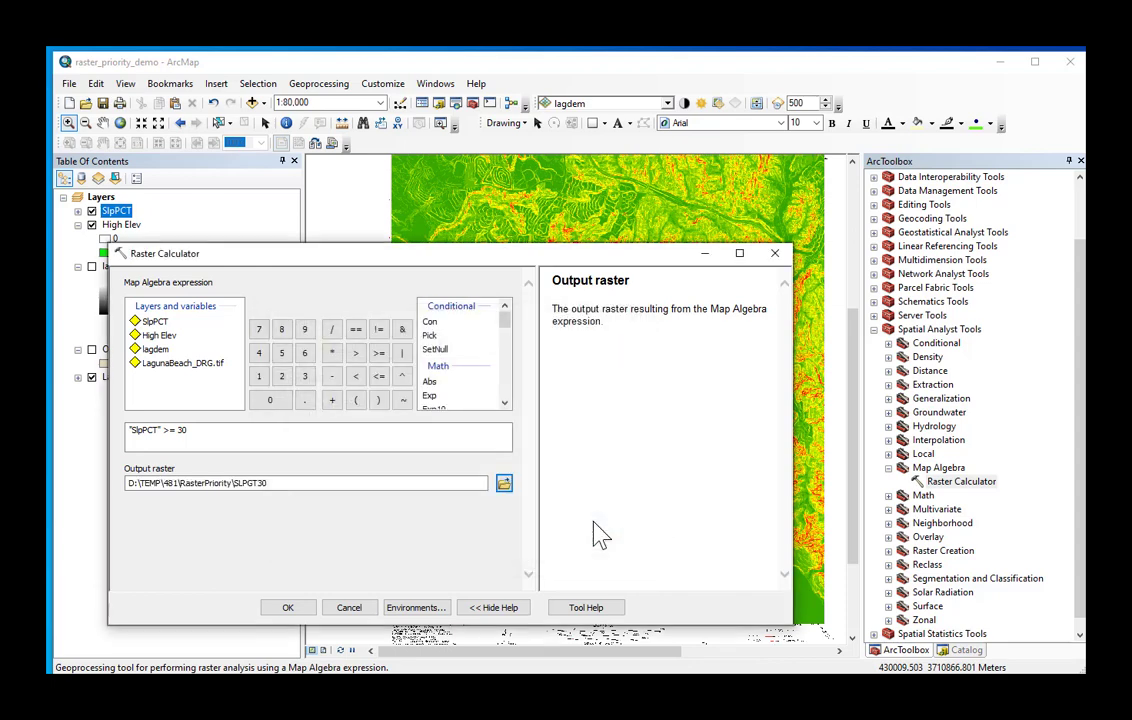
Run the calculation to create SLPGT30, then toggle it off and on against SlpPCT.
click(288, 608)
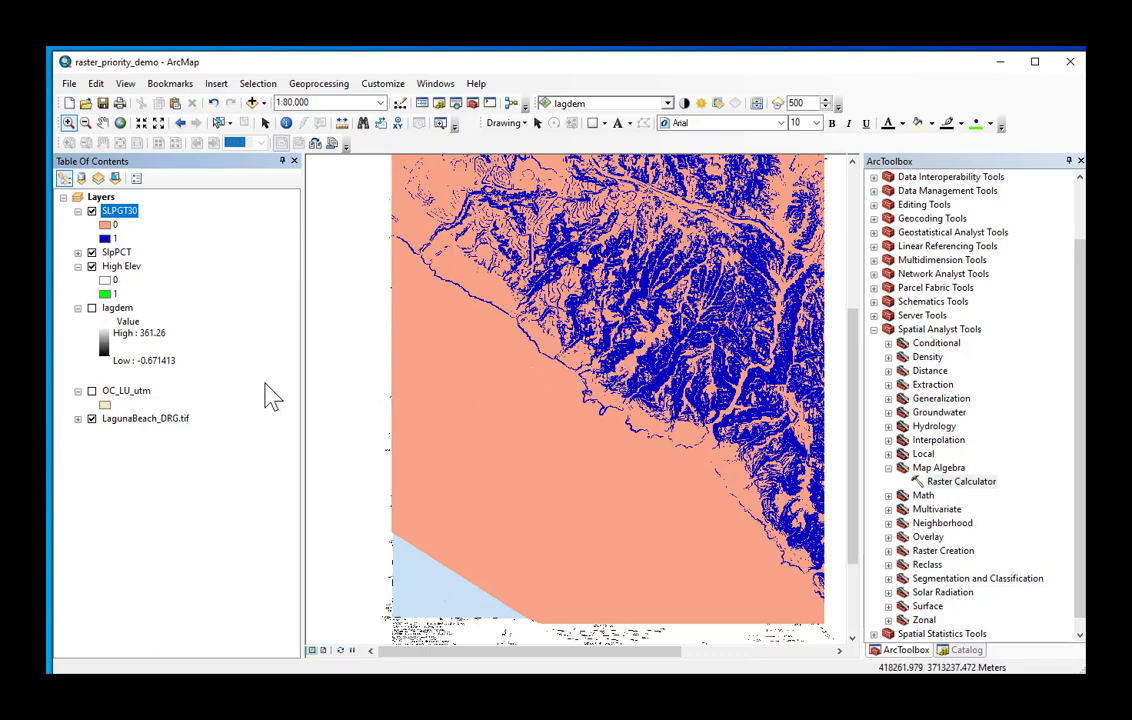
click(78, 252)
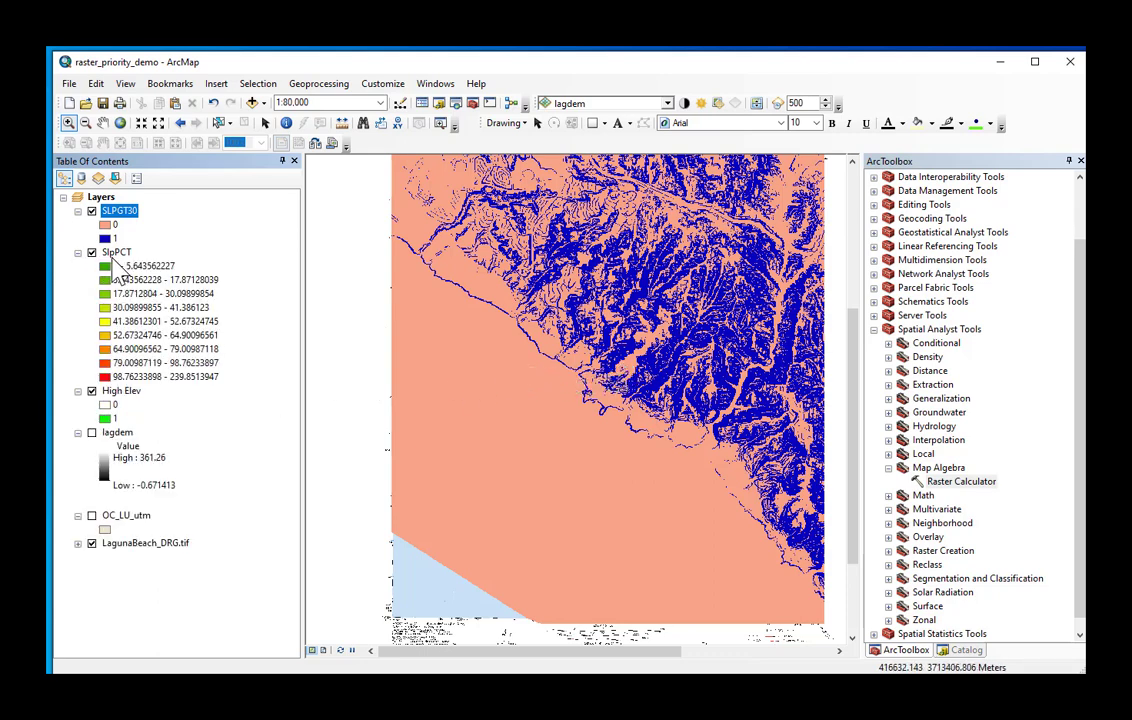
click(114, 252)
click(91, 211)
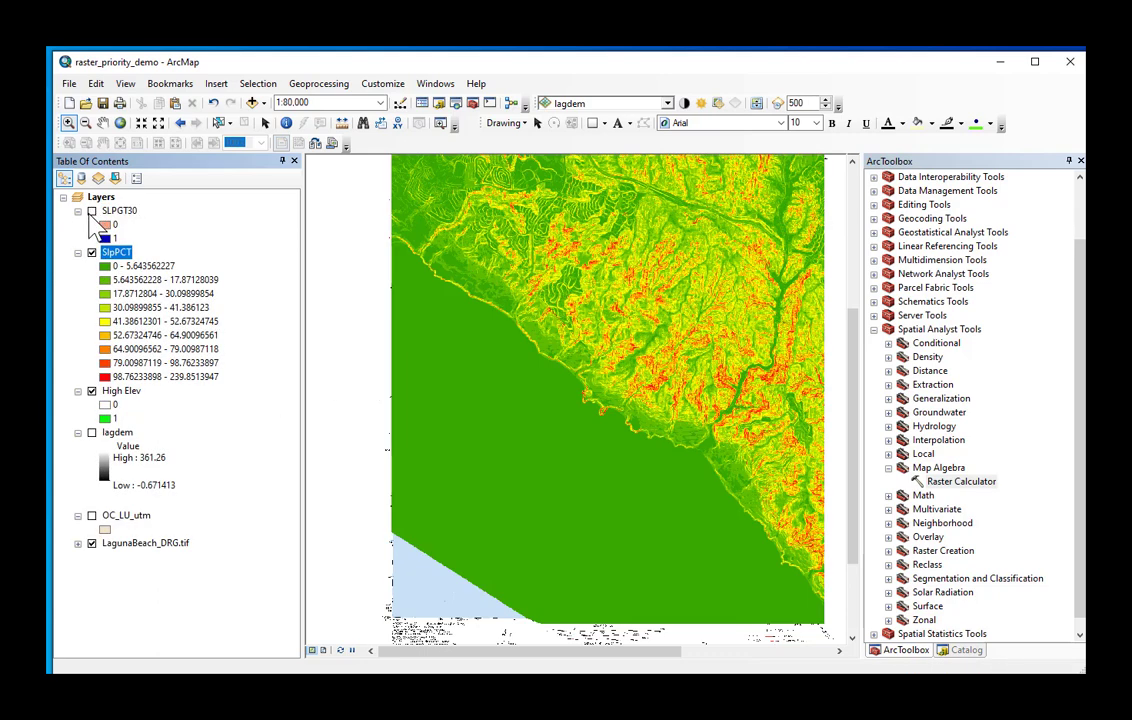
click(91, 211)
click(78, 252)
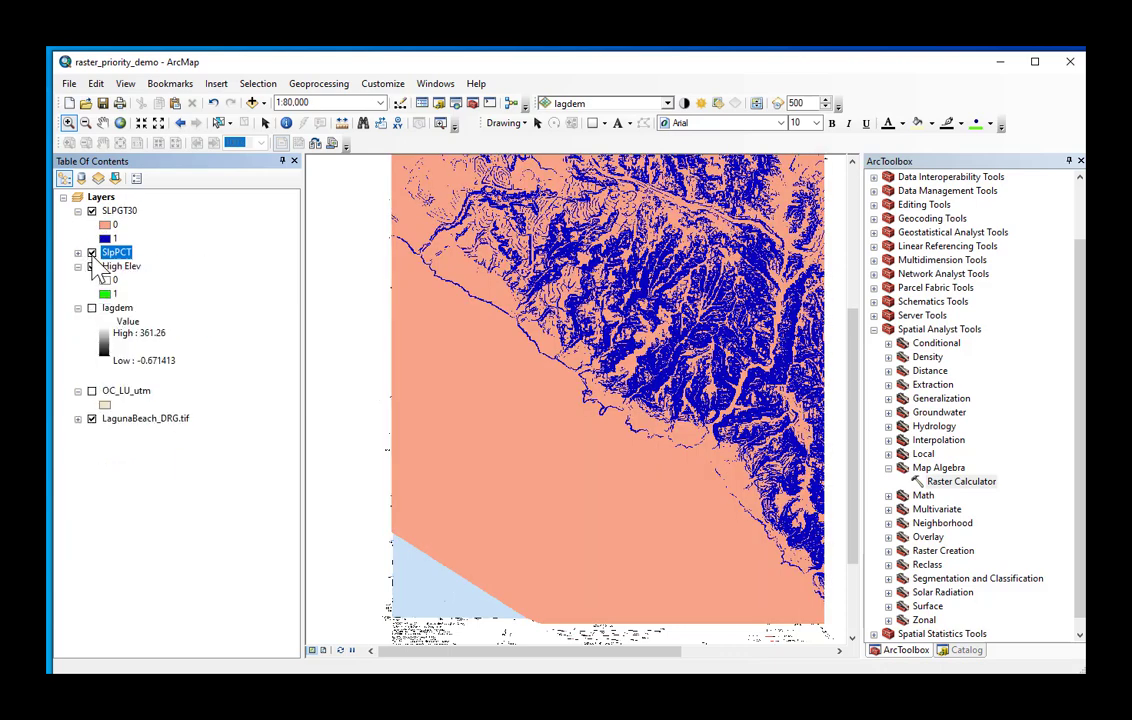
Set the fill of SLPGT30's 0 class to No Color.
click(105, 224)
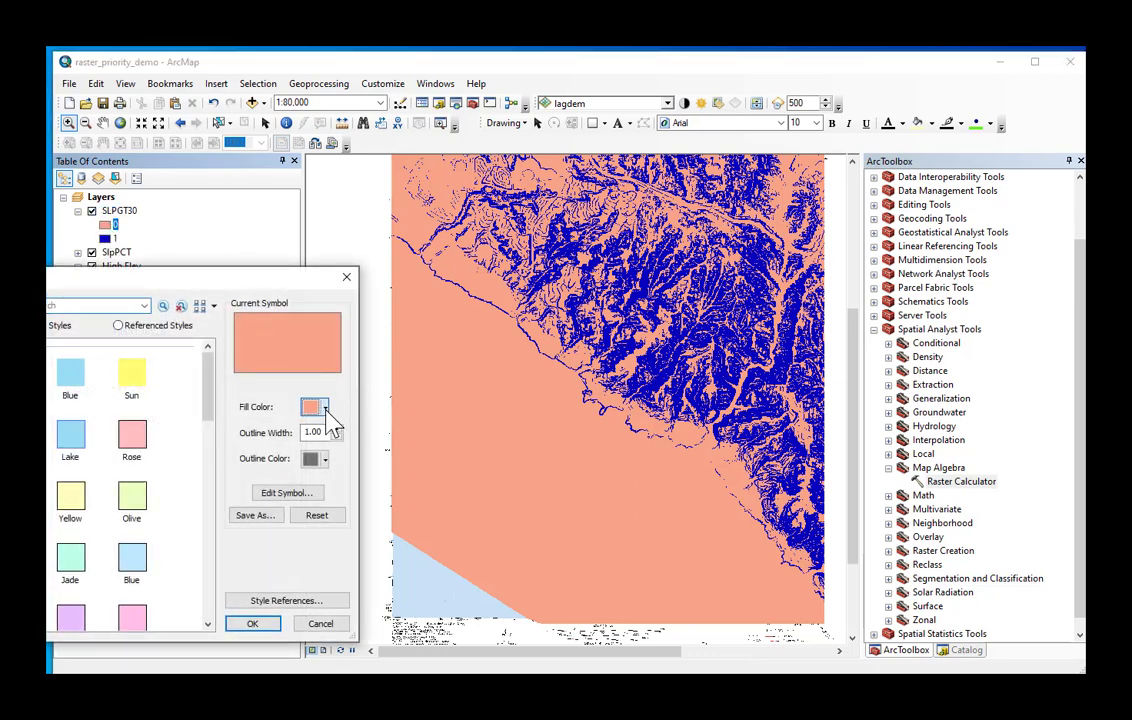
click(325, 407)
click(340, 430)
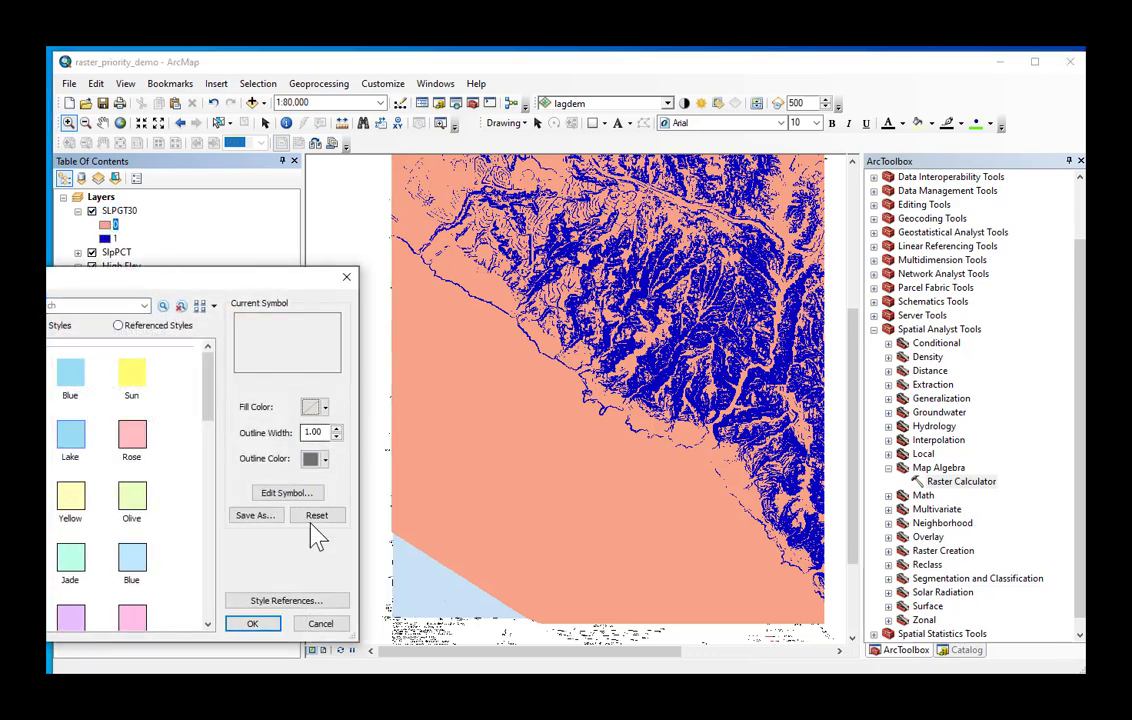
click(258, 627)
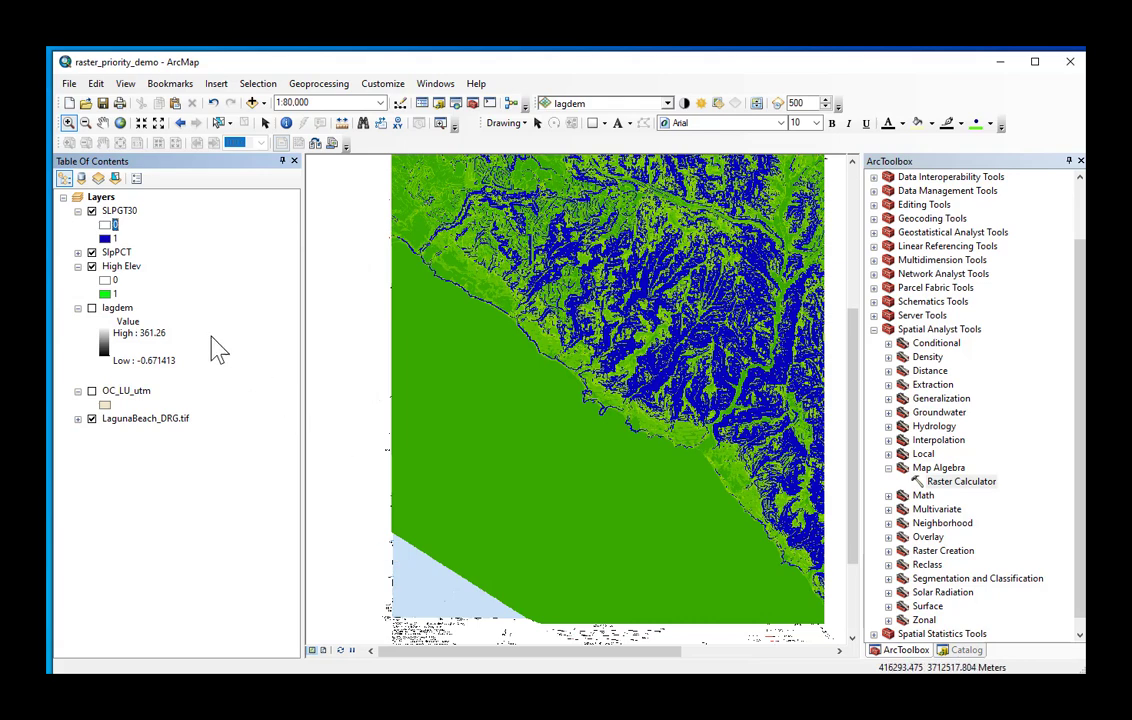
Turn off the SlpPCT, High Elev and LagunaBeach_DRG.tif layers.
click(92, 252)
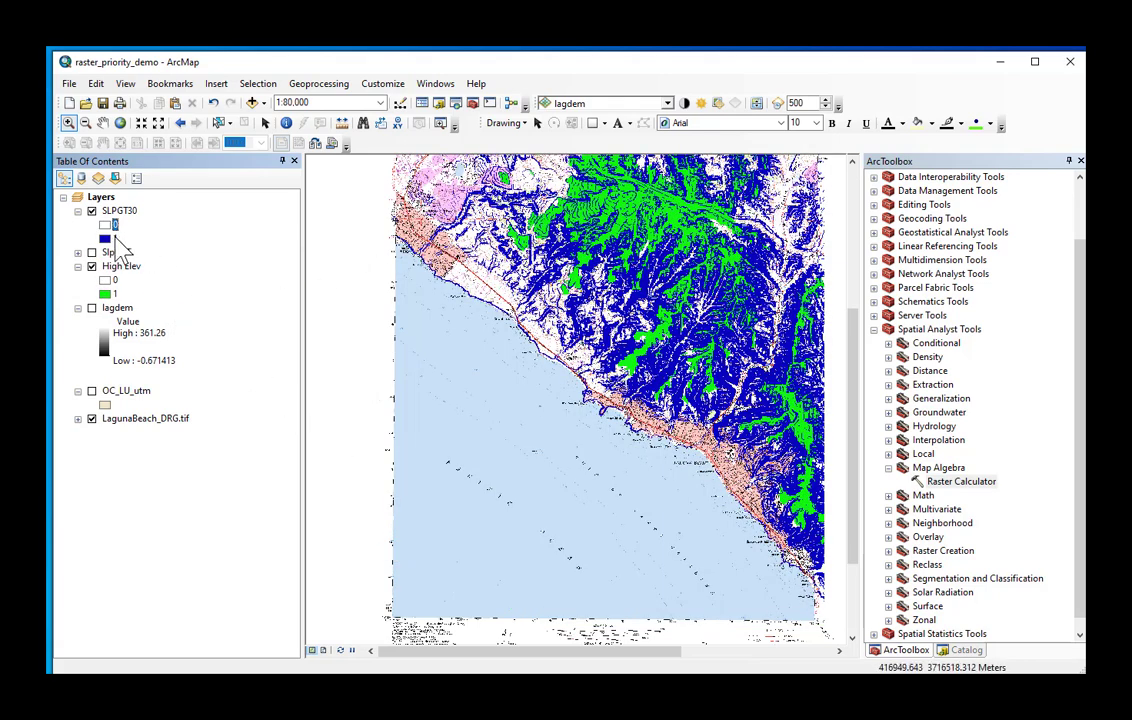
click(92, 266)
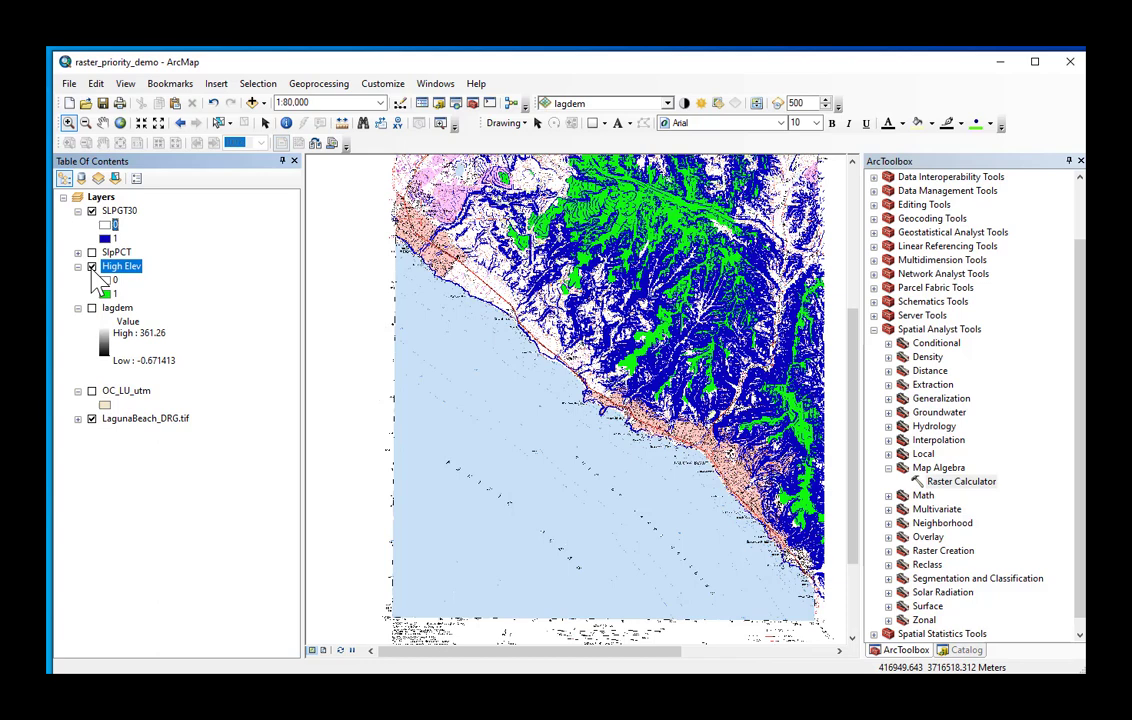
click(92, 420)
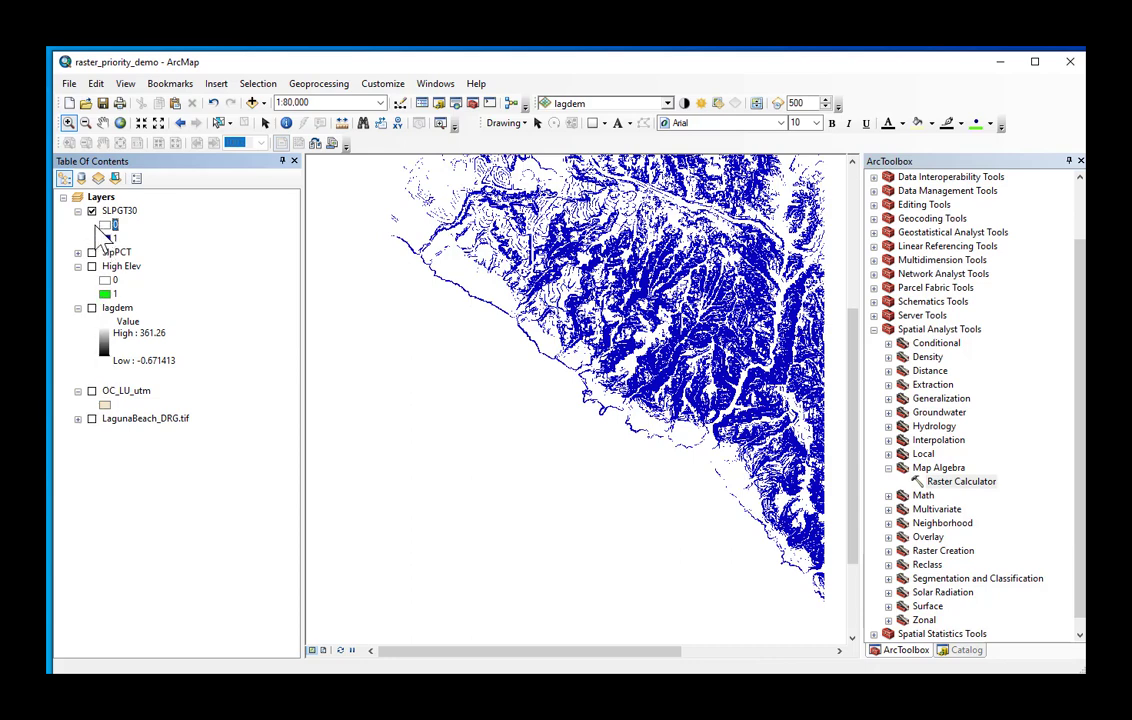
Move High Elev above SlpPCT, turn it on, and select OC_LU_utm.
drag(112, 266, 124, 255)
click(92, 252)
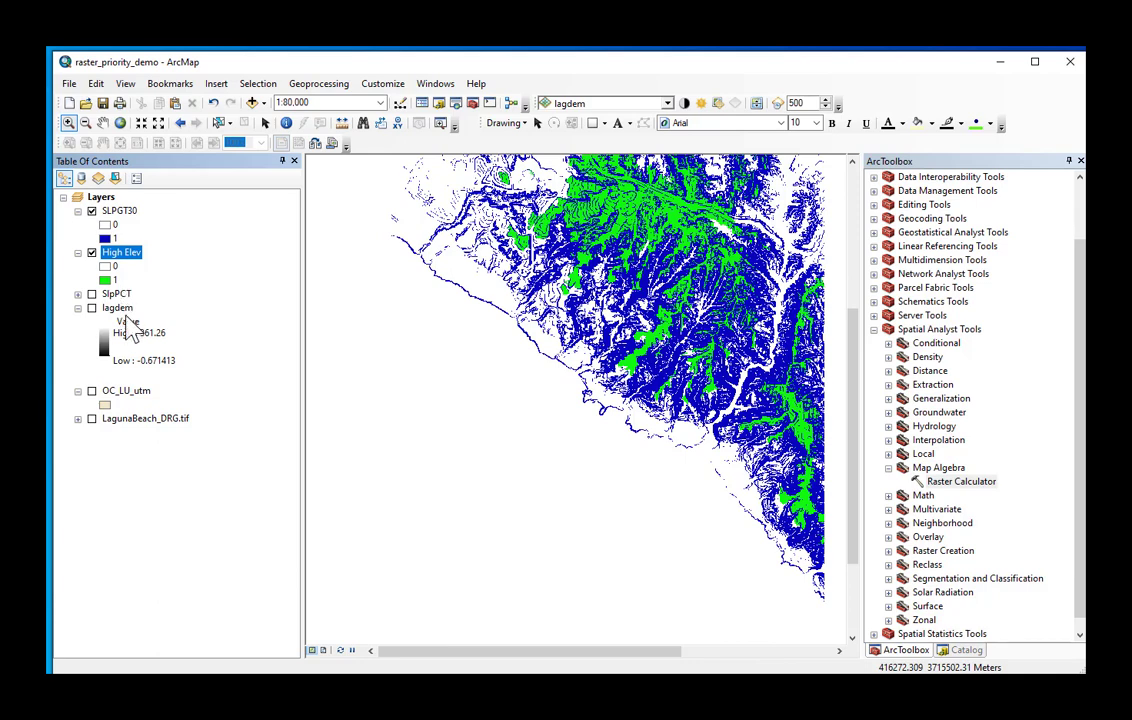
click(122, 391)
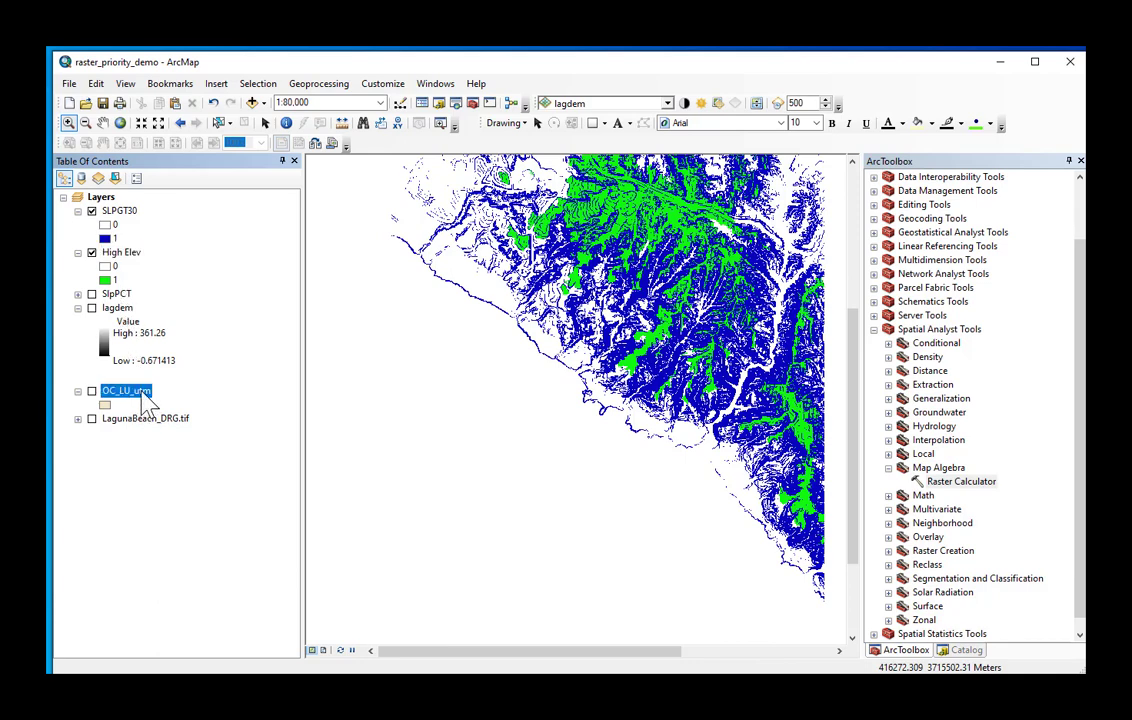